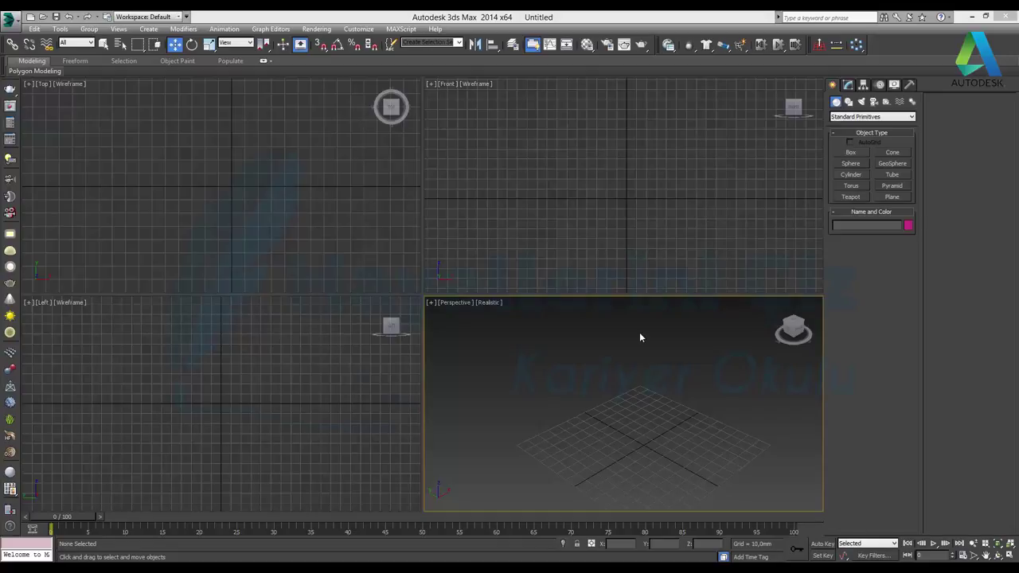
# - Draw a Box primitive in the Top viewport and set its height
pyautogui.click(859, 152)
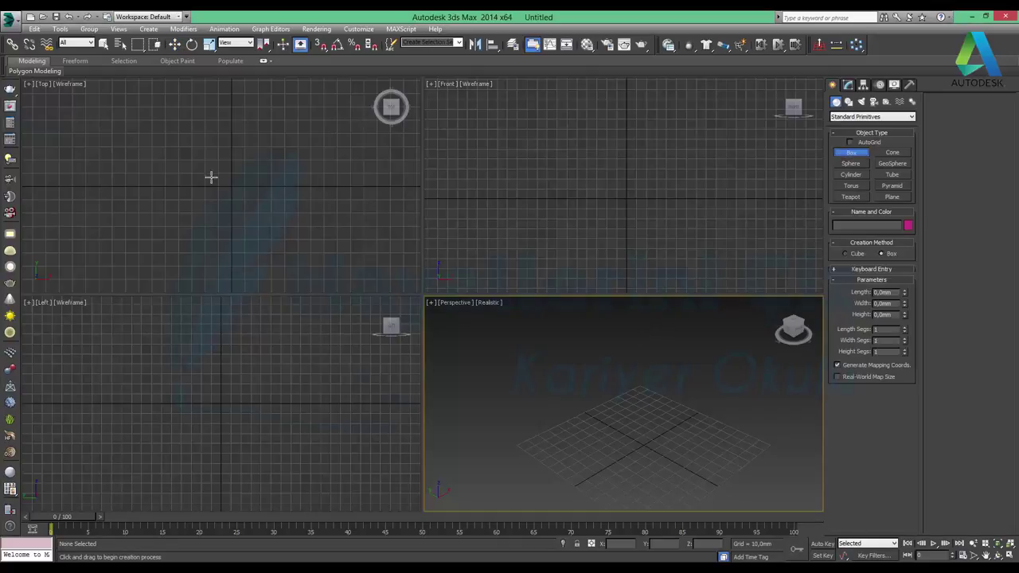
pyautogui.moveTo(198, 153); pyautogui.dragTo(260, 215)
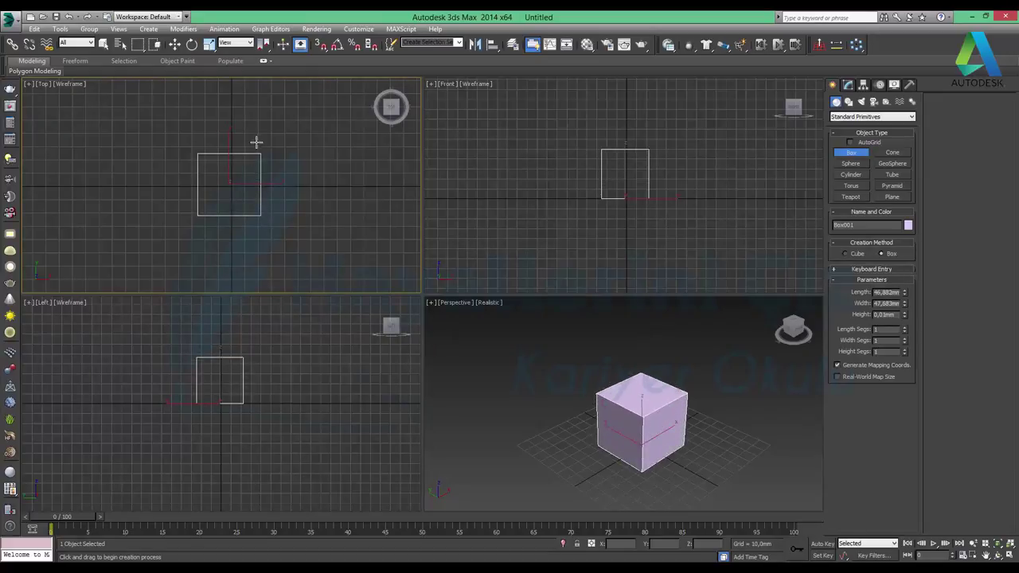
pyautogui.click(696, 412)
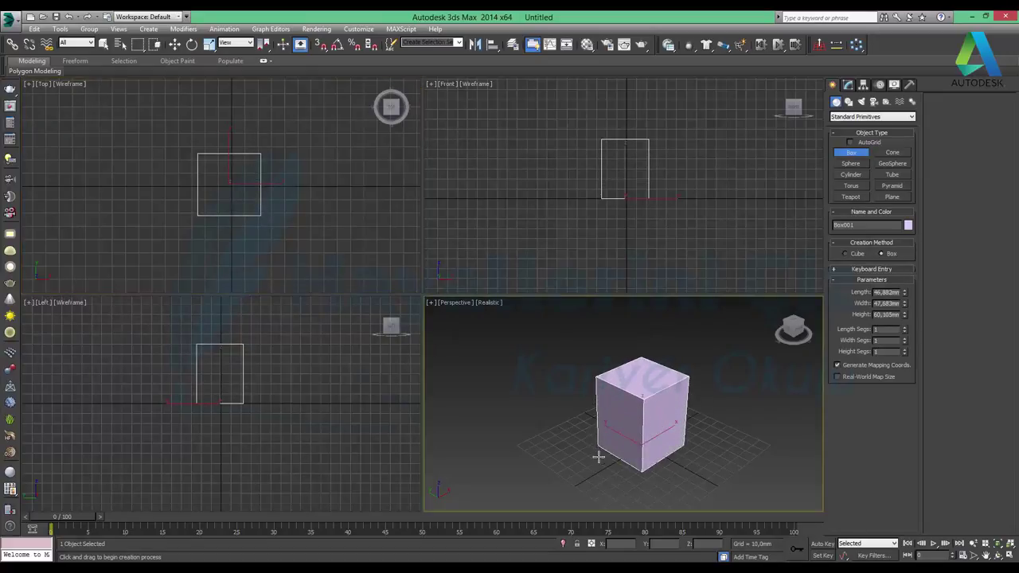
pyautogui.hotkey('alt', 'w')
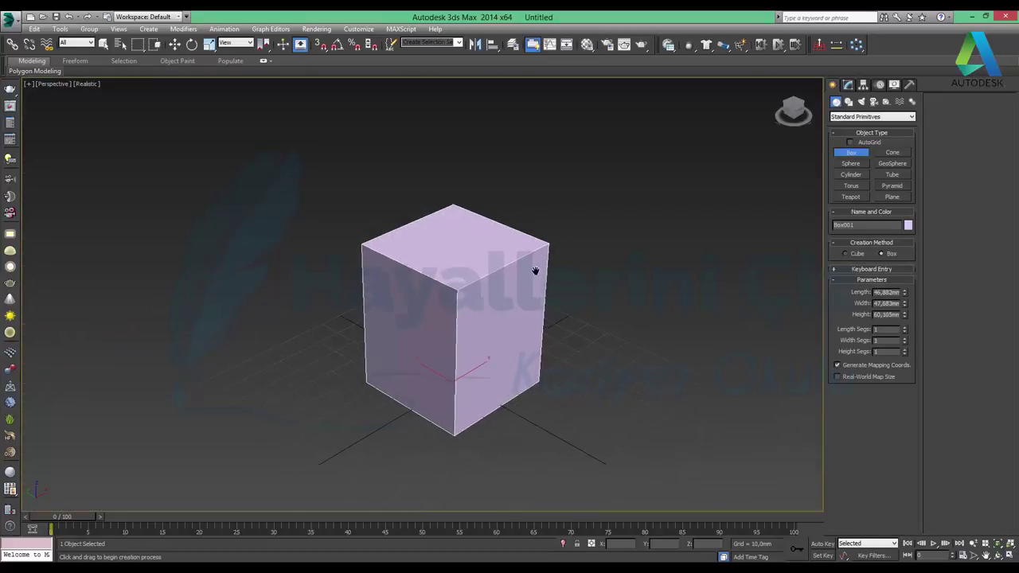
pyautogui.scroll(-2, 537, 273)
# - Switch to Select and Move, restore the four-view layout, and show Box001's parameters in Modify
pyautogui.press('w')
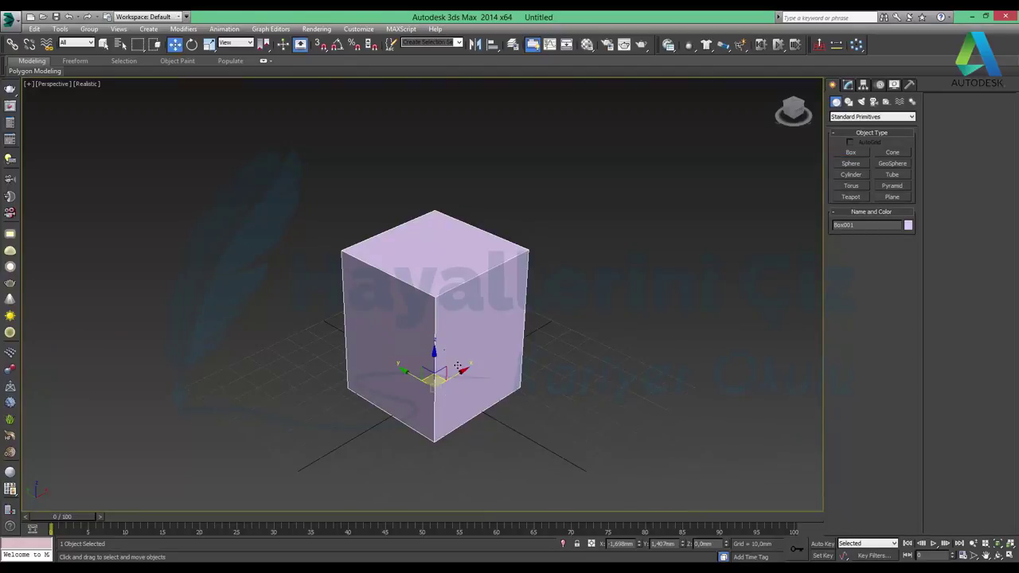
pyautogui.hotkey('alt', 'w')
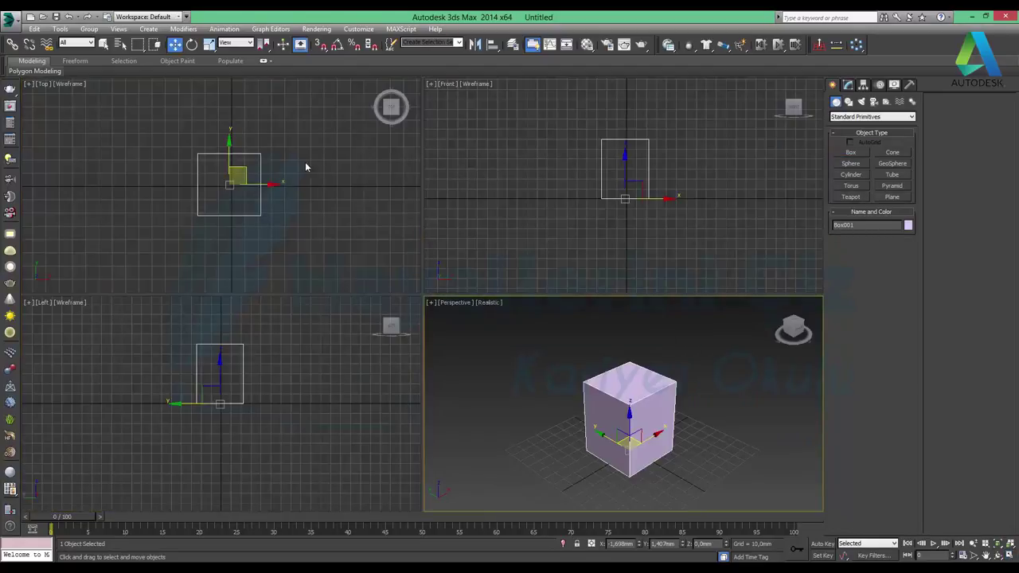
pyautogui.click(278, 176)
pyautogui.scroll(3, 244, 176)
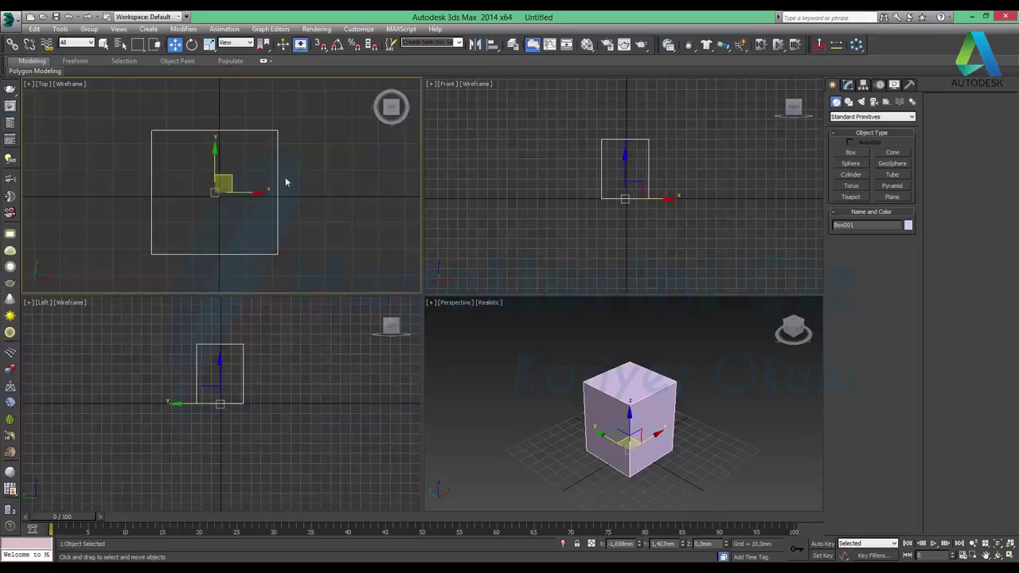
pyautogui.click(848, 85)
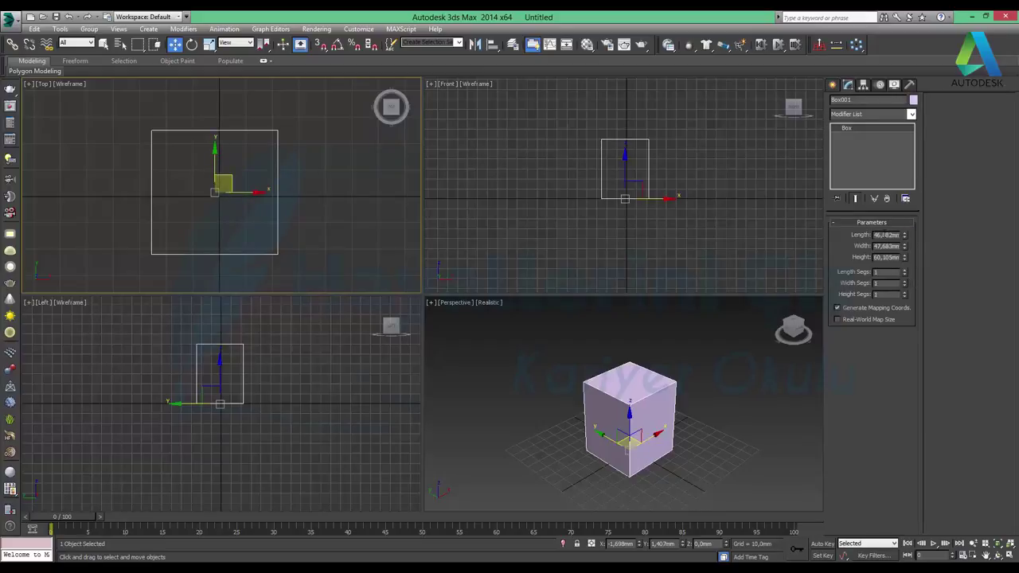
# - Enter 50 for Box001's Length, Width and Height in the Parameters rollout
pyautogui.doubleClick(885, 235)
pyautogui.write('50')
pyautogui.press('Tab')
pyautogui.write('50')
pyautogui.press('Tab')
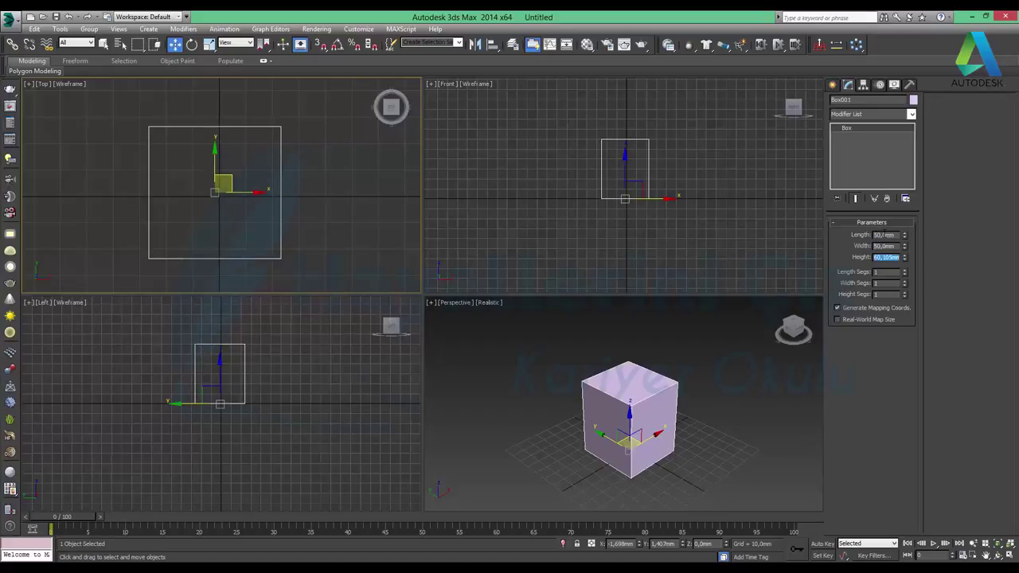
pyautogui.write('50')
pyautogui.press('Return')
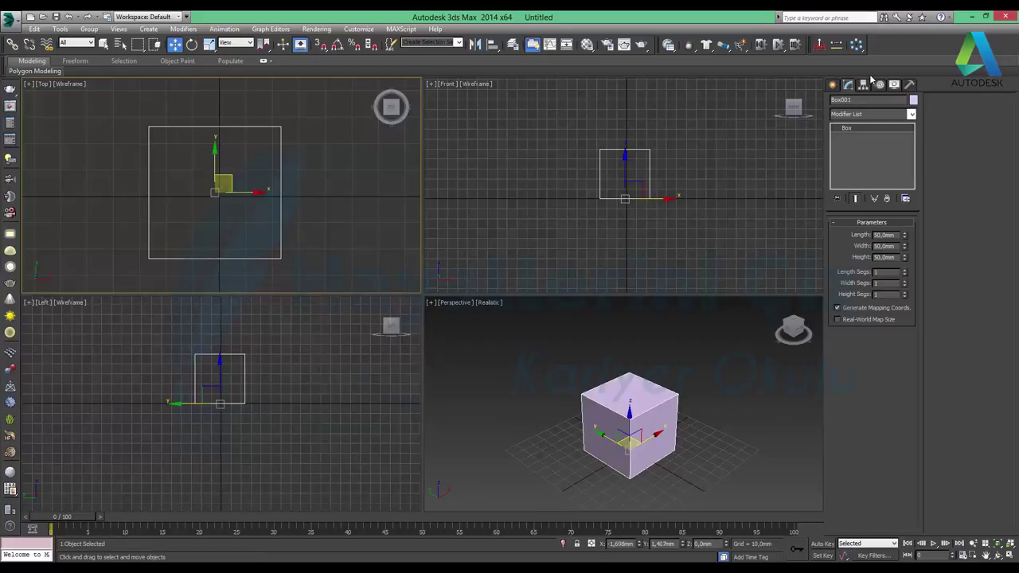
# - Switch the Command panel to Hierarchy > Pivot for Box001
pyautogui.click(862, 86)
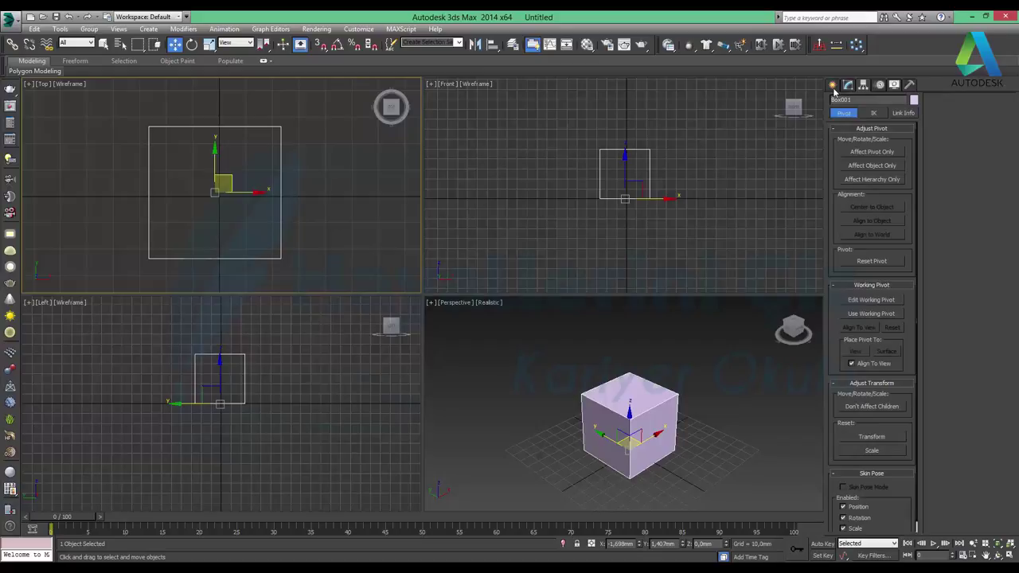
pyautogui.click(834, 88)
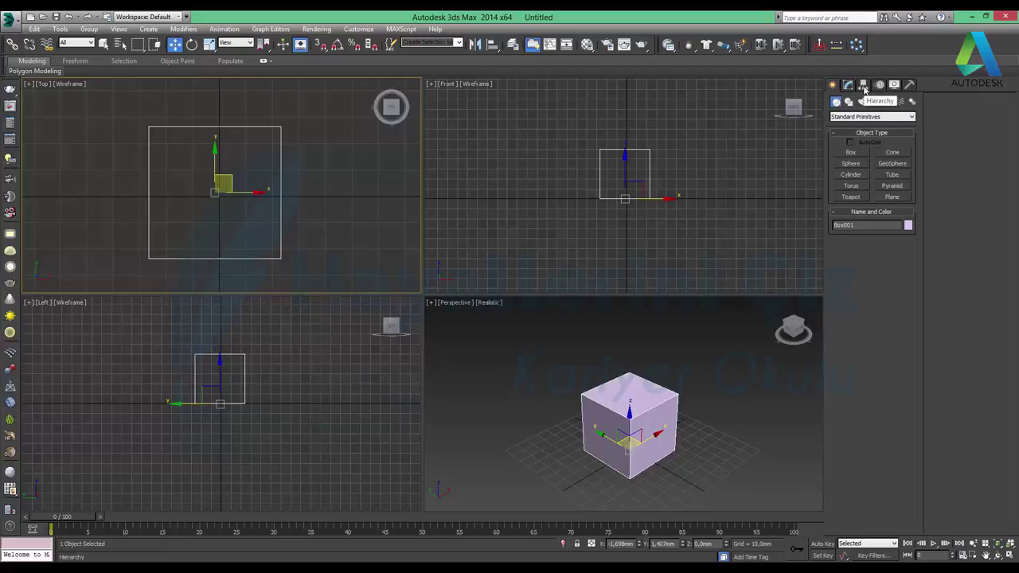
pyautogui.click(863, 85)
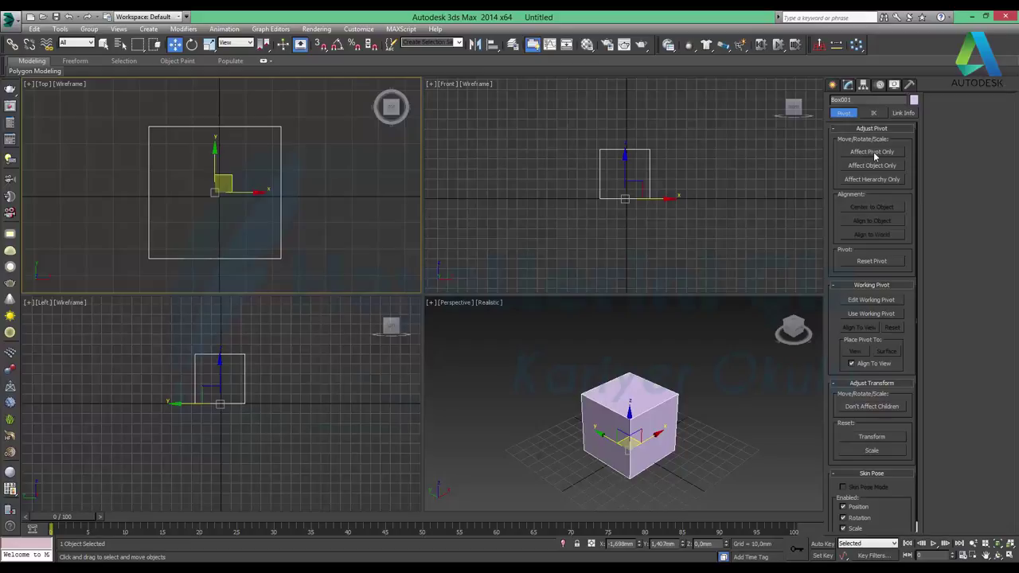
# - With Affect Pivot Only on, snap the pivot to the box's top-left corner in Top view, then turn it off
pyautogui.click(873, 153)
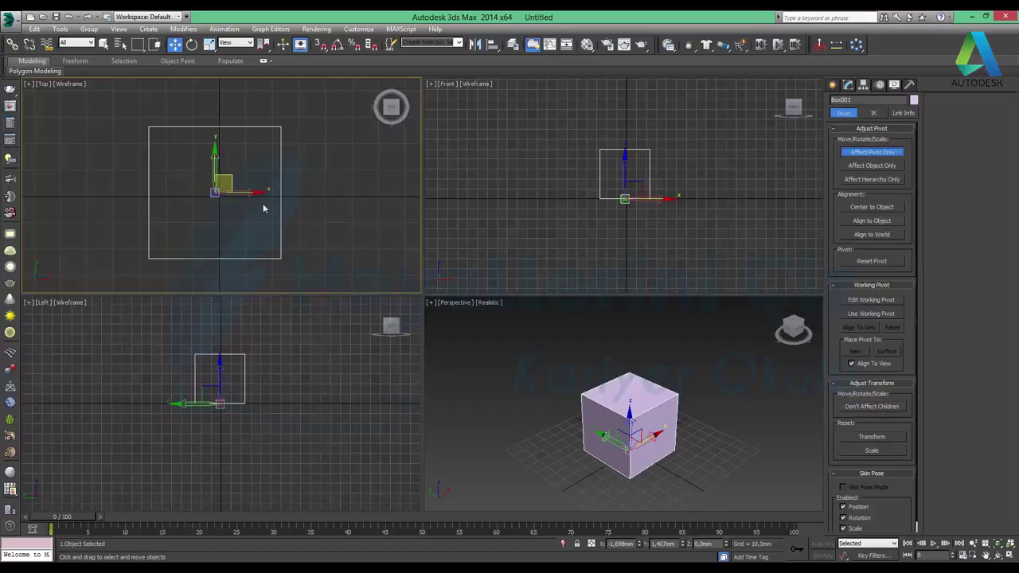
pyautogui.moveTo(228, 177); pyautogui.dragTo(164, 113)
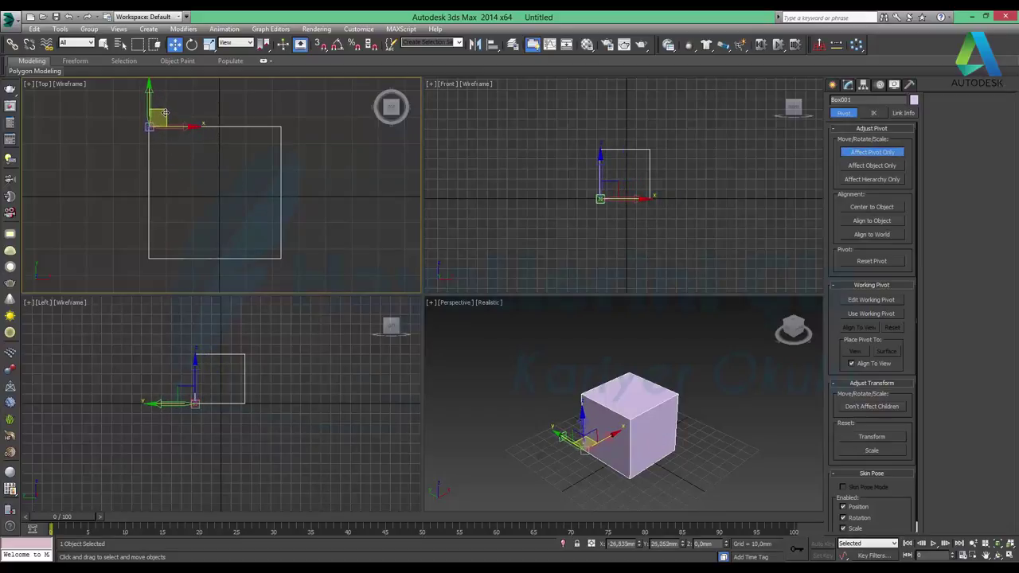
pyautogui.click(1009, 555)
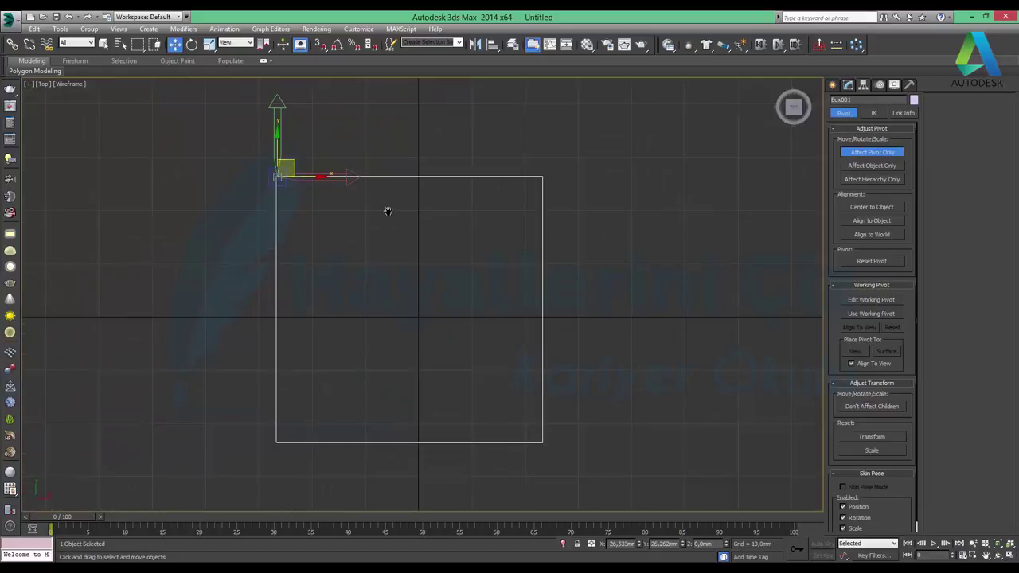
pyautogui.moveTo(388, 211); pyautogui.dragTo(370, 246, button='middle')
pyautogui.scroll(3, 361, 252)
pyautogui.scroll(1, 382, 361)
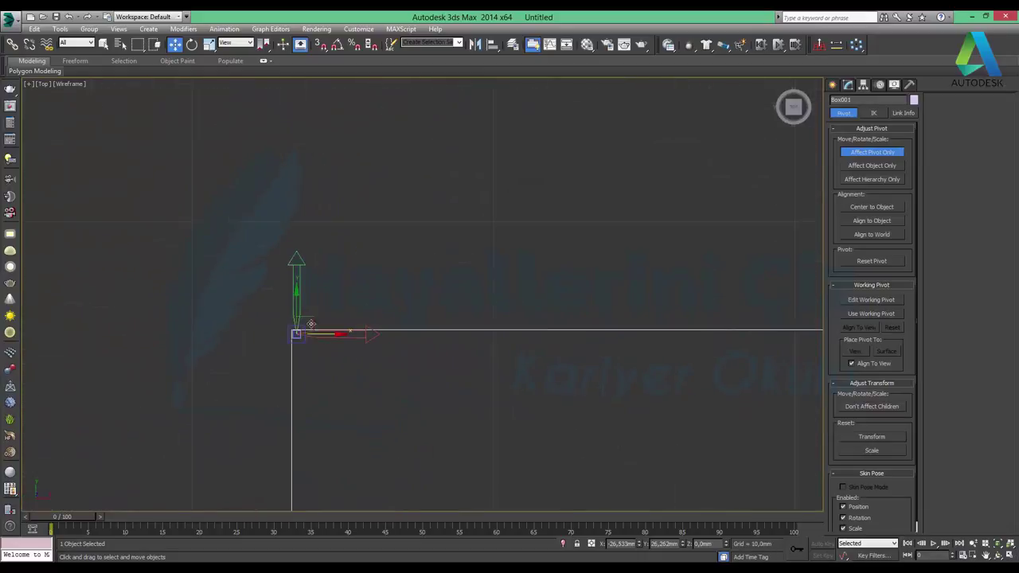
pyautogui.moveTo(310, 322); pyautogui.dragTo(304, 315)
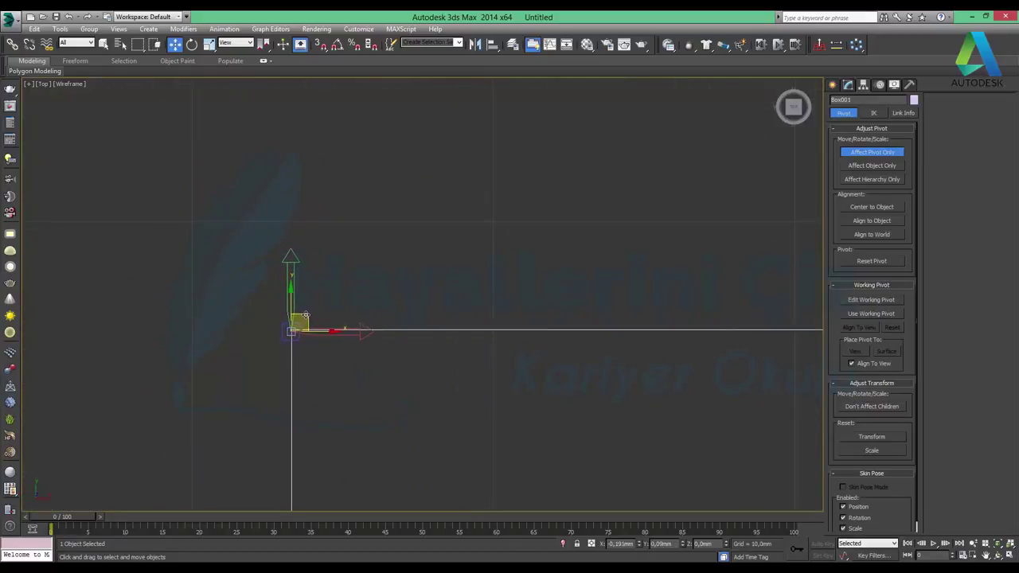
pyautogui.scroll(-2, 359, 314)
pyautogui.scroll(-2, 506, 328)
pyautogui.moveTo(506, 328); pyautogui.dragTo(434, 193, button='middle')
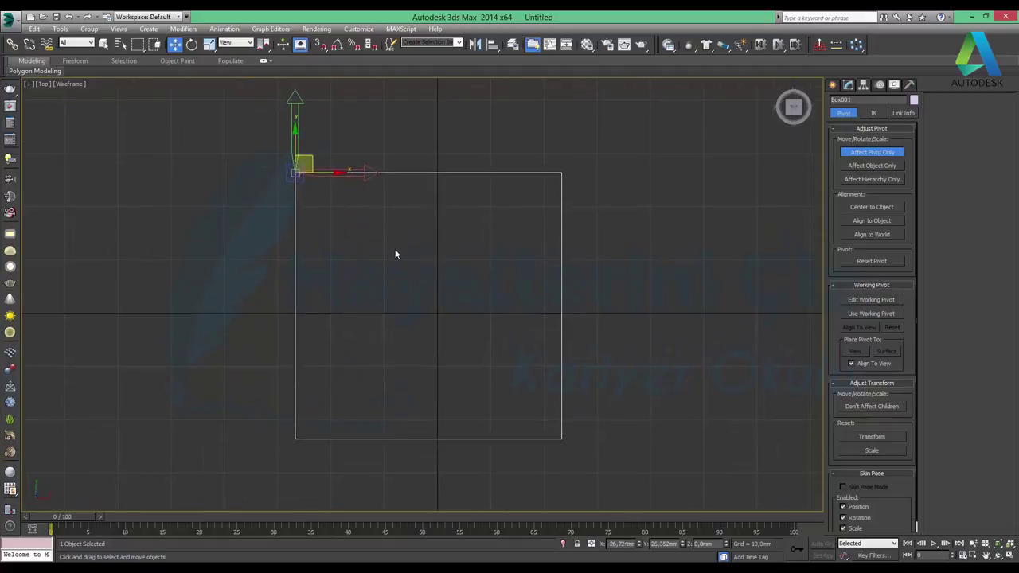
pyautogui.click(892, 151)
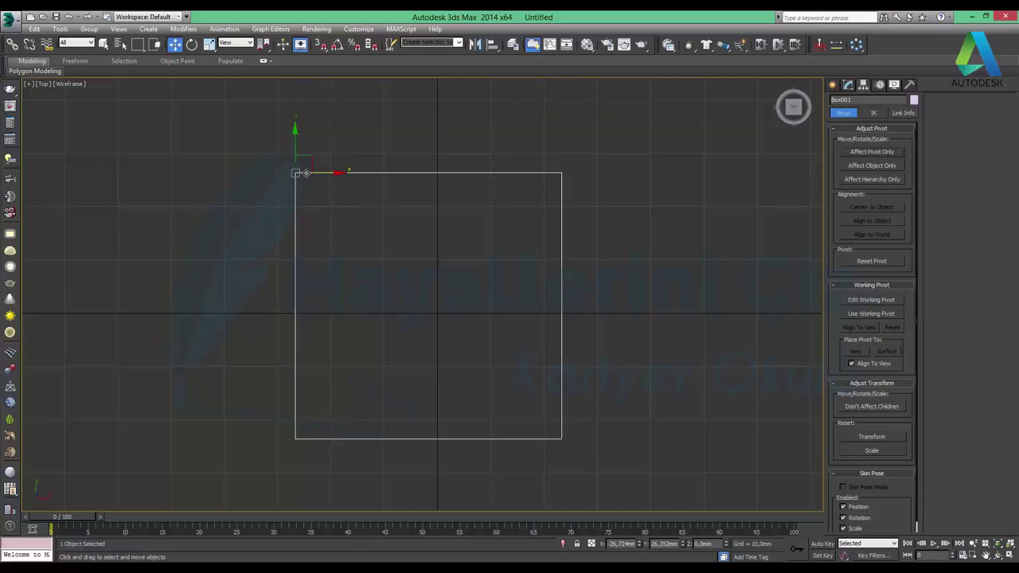
# - Rotate the box around its corner pivot, then undo the rotation
pyautogui.click(192, 44)
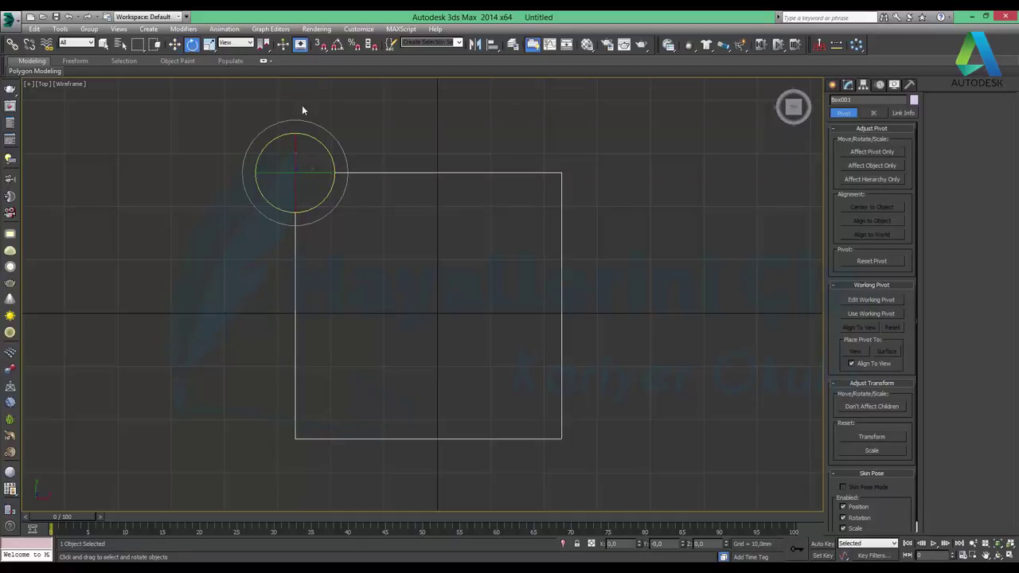
pyautogui.moveTo(335, 148)
pyautogui.mouseDown()
pyautogui.moveTo(344, 99)
pyautogui.moveTo(364, 200)
pyautogui.moveTo(364, 118)
pyautogui.moveTo(373, 136)
pyautogui.moveTo(374, 196)
pyautogui.moveTo(379, 141)
pyautogui.moveTo(363, 103)
pyautogui.moveTo(352, 167)
pyautogui.moveTo(355, 138)
pyautogui.moveTo(343, 135)
pyautogui.mouseUp()
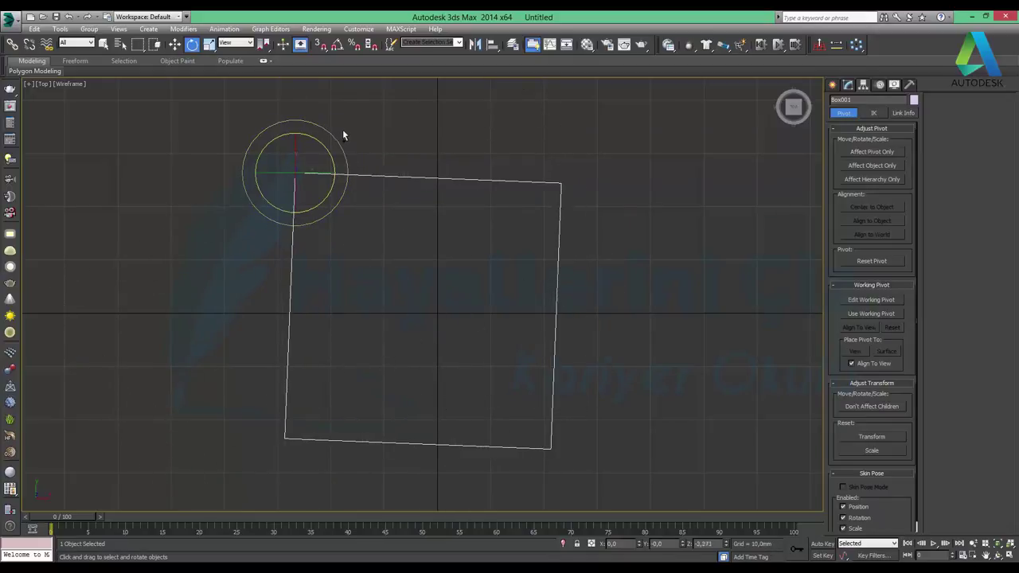
pyautogui.hotkey('ctrl', 'z')
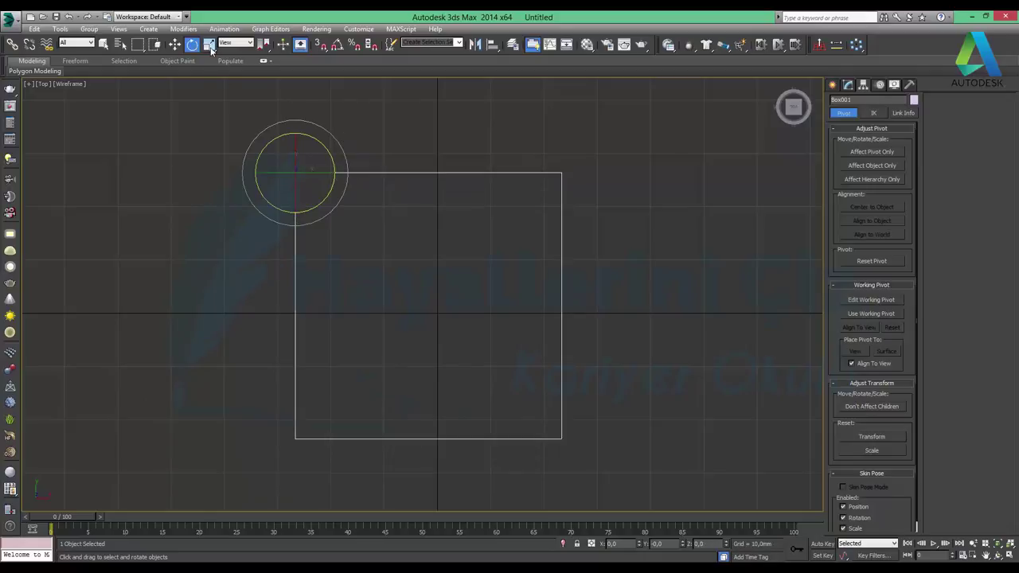
# - Uniformly scale the box up from its corner pivot, then return to Move with Affect Pivot Only on
pyautogui.click(210, 46)
pyautogui.moveTo(299, 169)
pyautogui.mouseDown()
pyautogui.moveTo(260, 302)
pyautogui.moveTo(324, 164)
pyautogui.moveTo(303, 321)
pyautogui.moveTo(335, 207)
pyautogui.moveTo(311, 209)
pyautogui.moveTo(322, 254)
pyautogui.moveTo(314, 152)
pyautogui.moveTo(329, 250)
pyautogui.moveTo(332, 157)
pyautogui.mouseUp()
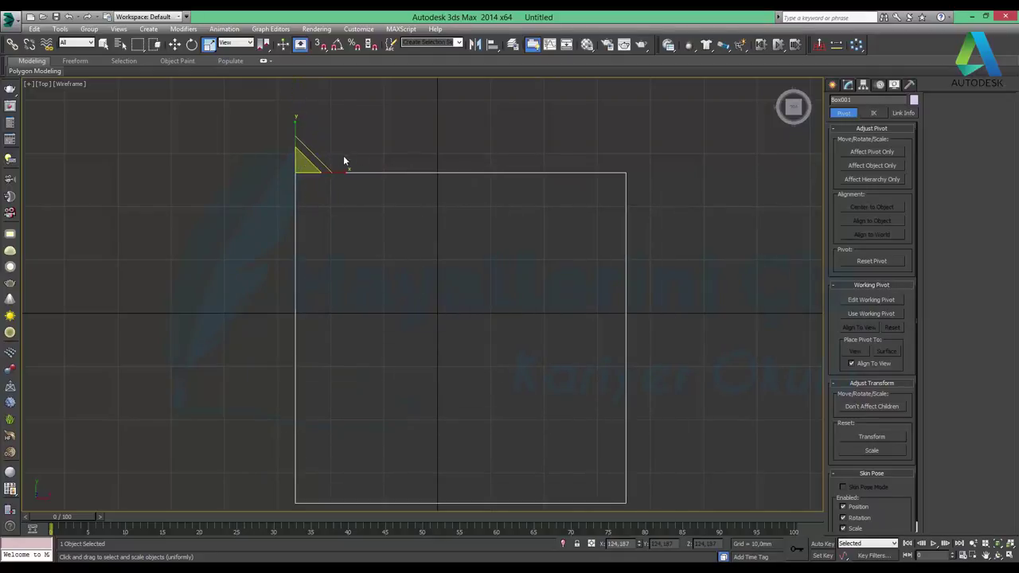
pyautogui.press('w')
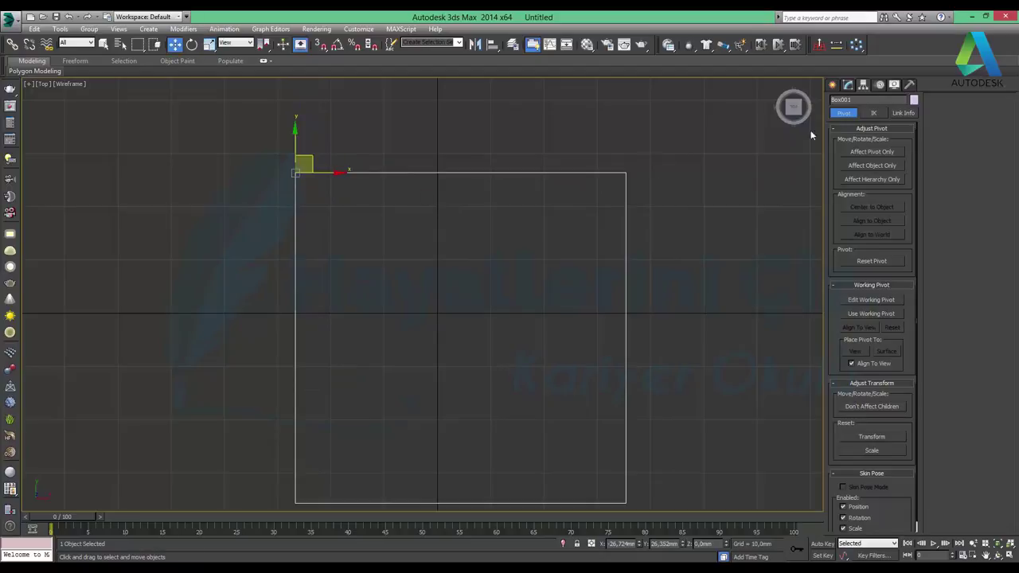
pyautogui.click(870, 152)
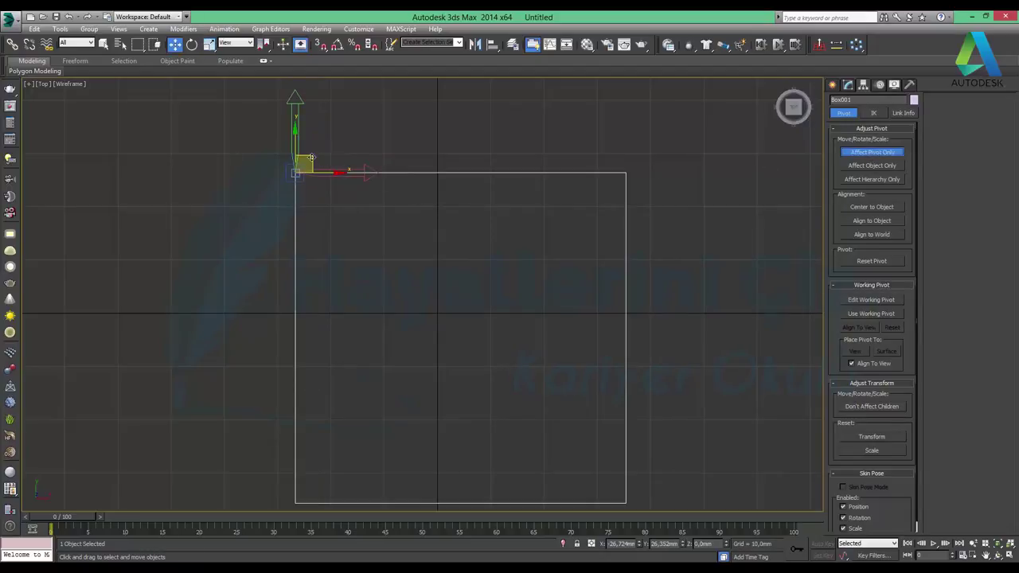
# - Move the pivot to the box's right edge and hide the viewport grid
pyautogui.moveTo(305, 164)
pyautogui.mouseDown()
pyautogui.moveTo(333, 470)
pyautogui.moveTo(572, 262)
pyautogui.mouseUp()
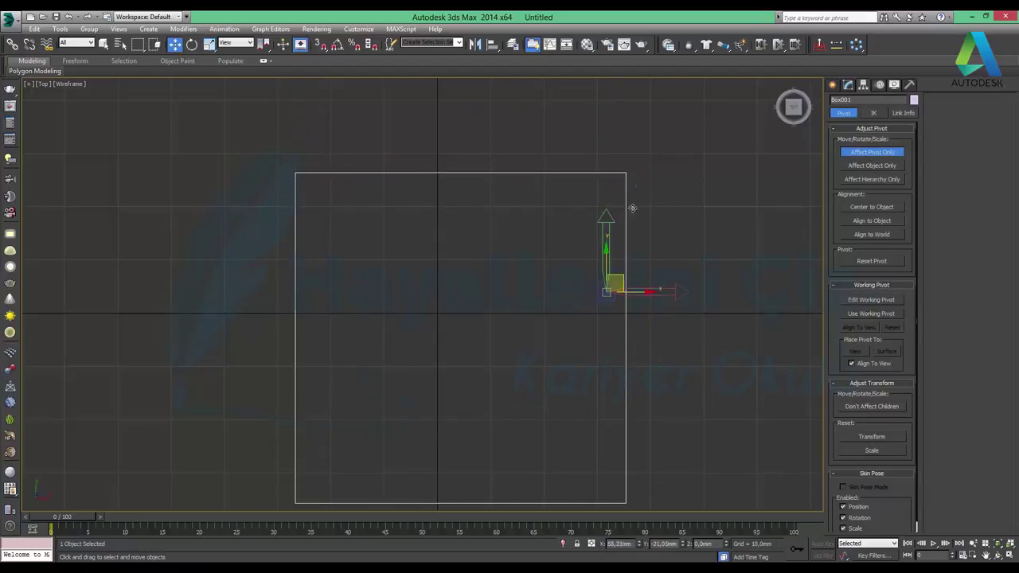
pyautogui.scroll(-3, 570, 239)
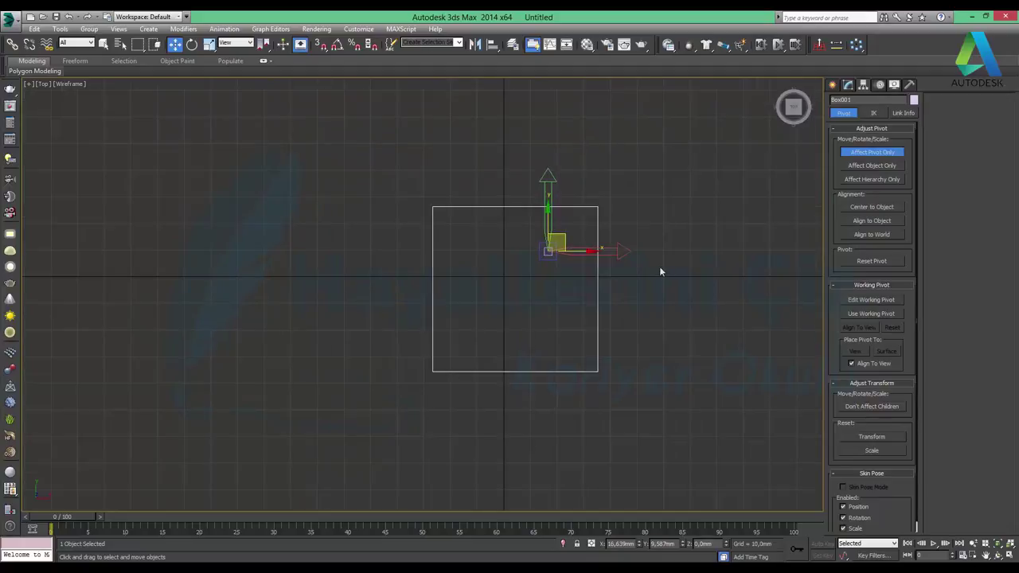
pyautogui.moveTo(659, 268)
pyautogui.mouseDown(button='middle')
pyautogui.moveTo(571, 255)
pyautogui.moveTo(530, 279)
pyautogui.mouseUp(button='middle')
pyautogui.scroll(-3, 555, 248)
pyautogui.scroll(-3, 555, 251)
pyautogui.press('g')
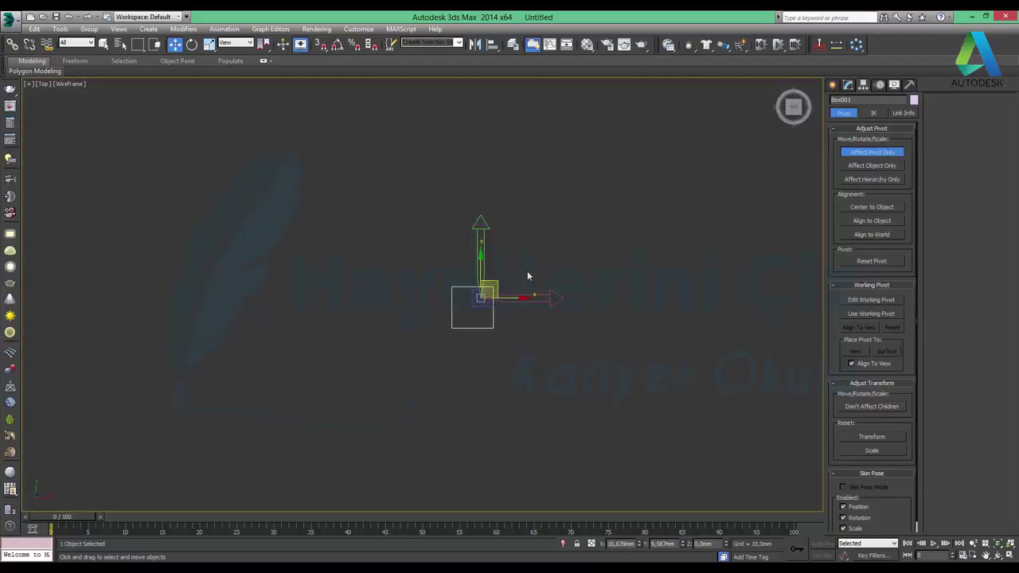
# - Drag the pivot far up and right of the box, turn off Affect Pivot Only, and reselect the box
pyautogui.moveTo(500, 283); pyautogui.dragTo(721, 105)
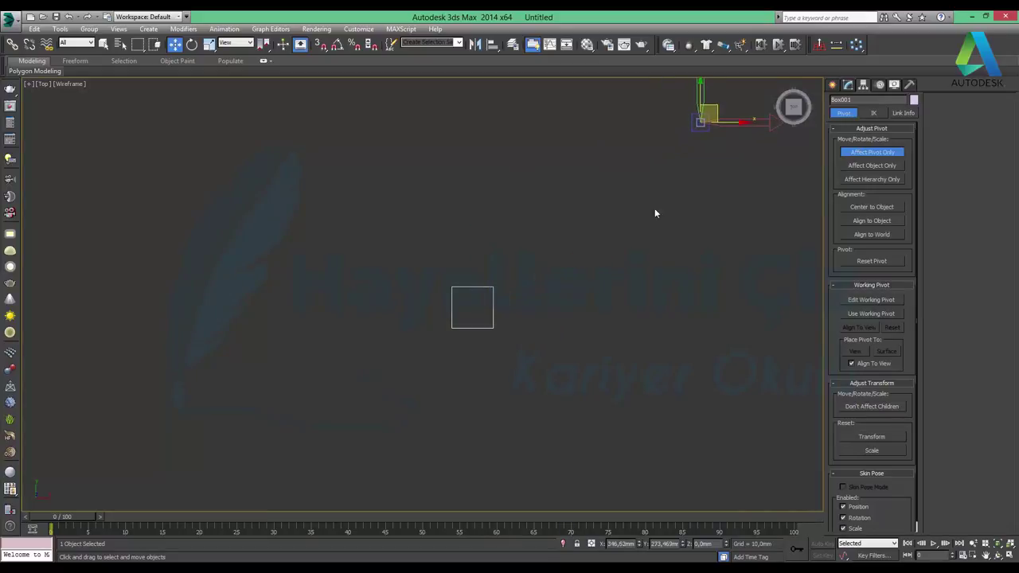
pyautogui.moveTo(644, 204); pyautogui.dragTo(527, 264, button='middle')
pyautogui.scroll(-3, 528, 264)
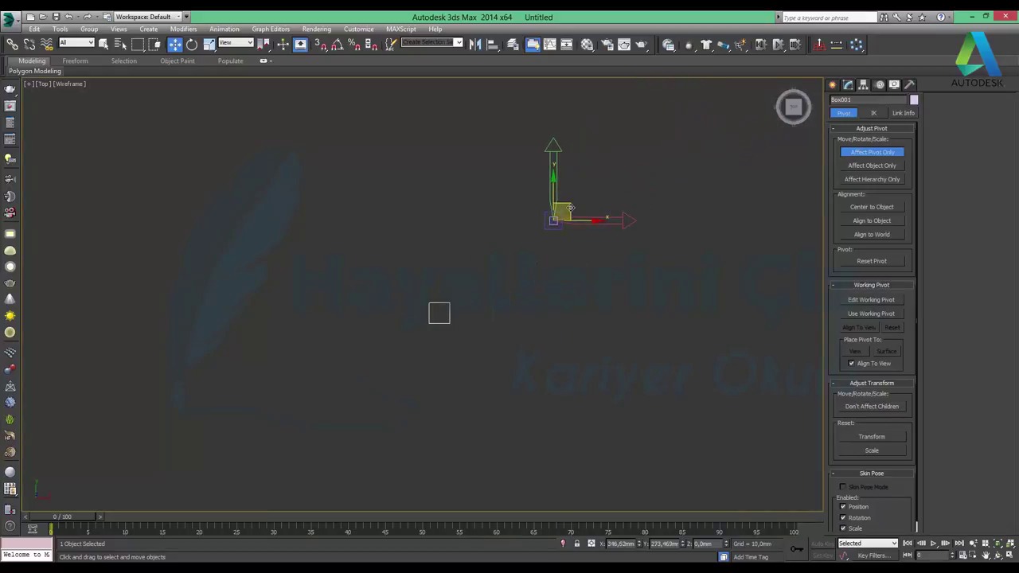
pyautogui.click(634, 280)
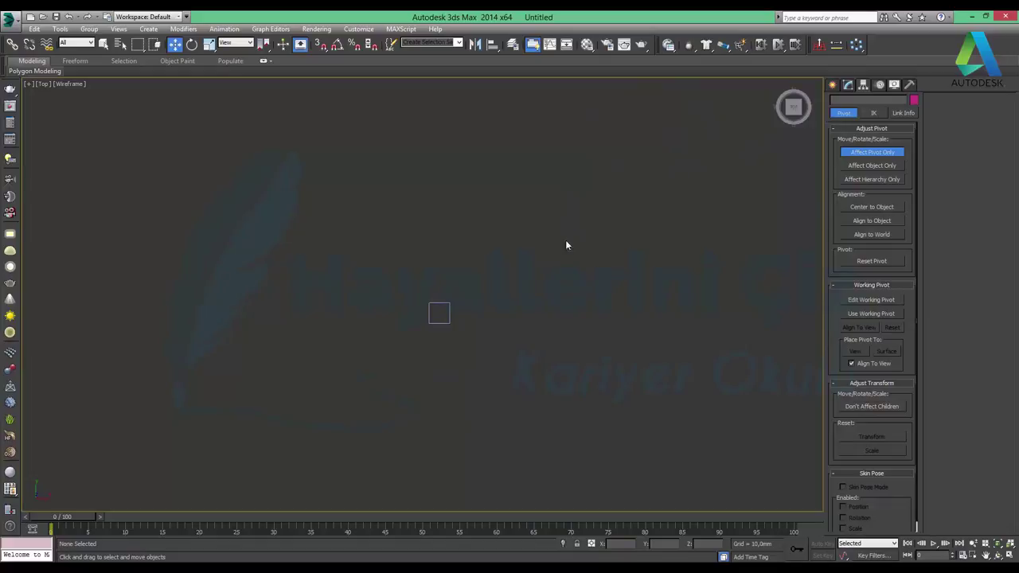
pyautogui.click(883, 155)
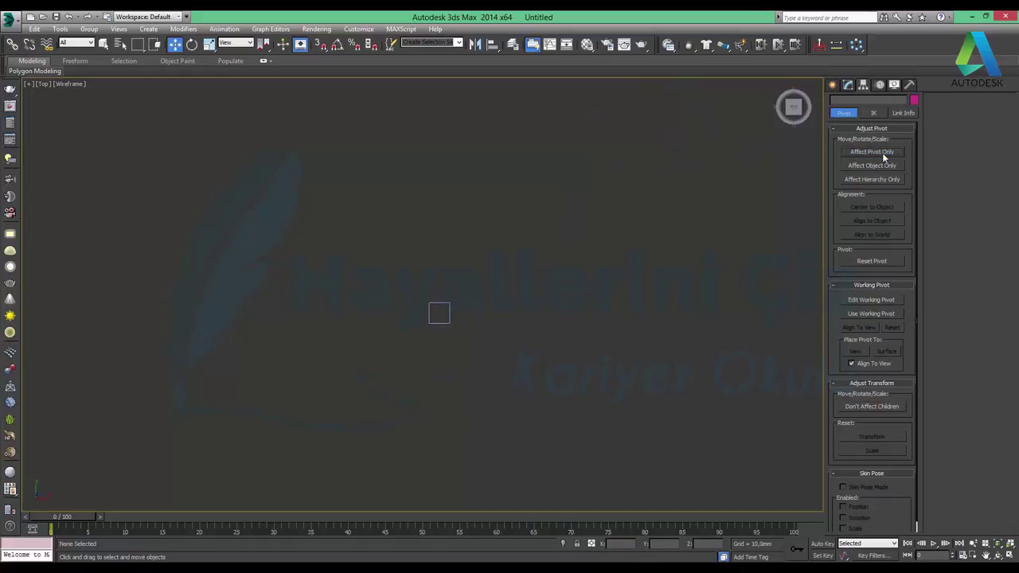
pyautogui.click(440, 312)
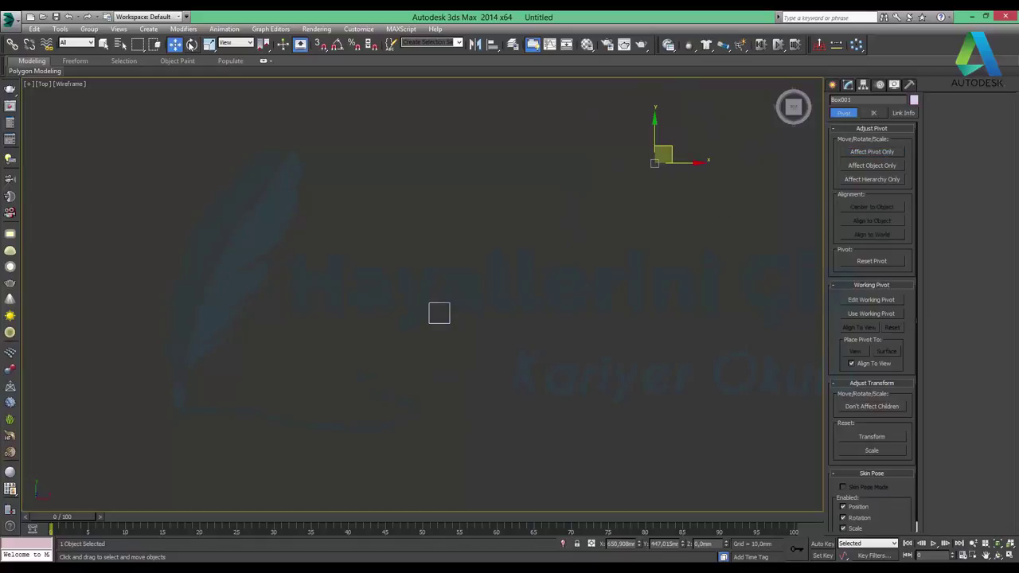
# - Rotate the box around its distant pivot, undo the rotation, and re-enable Affect Pivot Only
pyautogui.press('e')
pyautogui.moveTo(697, 135)
pyautogui.mouseDown()
pyautogui.moveTo(720, 179)
pyautogui.moveTo(693, 108)
pyautogui.moveTo(718, 159)
pyautogui.moveTo(707, 109)
pyautogui.moveTo(714, 134)
pyautogui.moveTo(703, 141)
pyautogui.mouseUp()
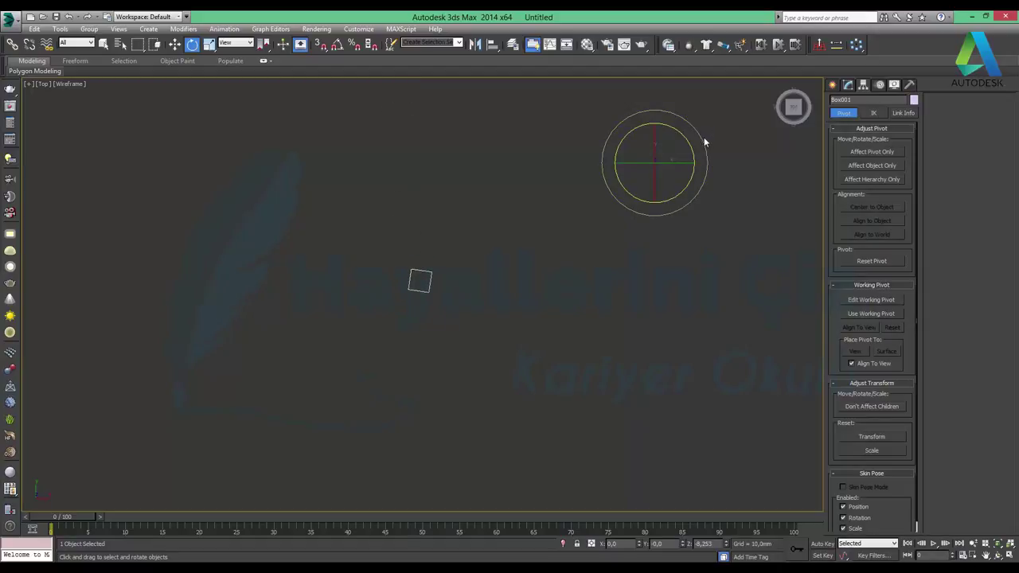
pyautogui.hotkey('ctrl', 'z')
pyautogui.click(871, 153)
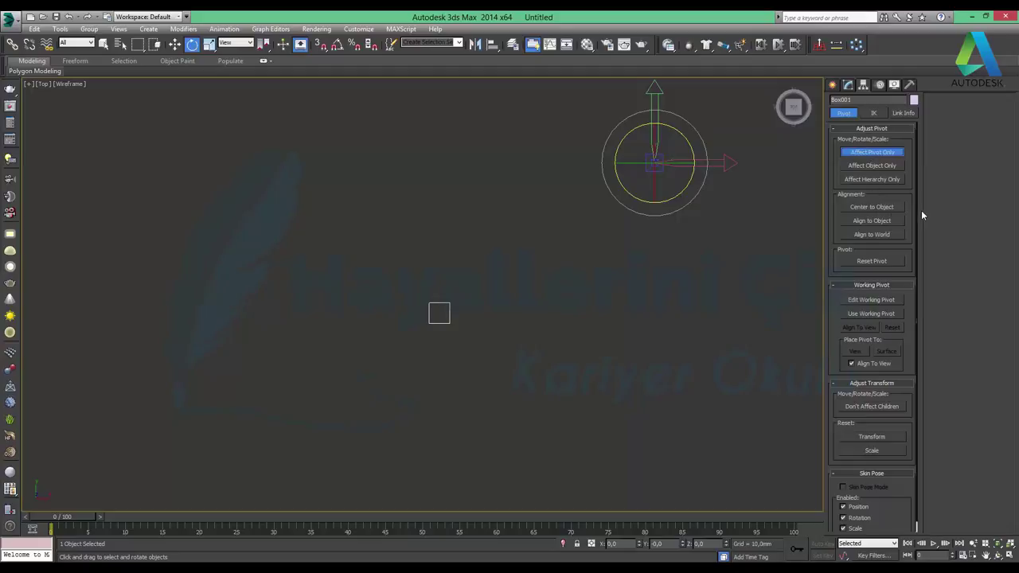
# - Use Center to Object to put the pivot at the cube's centre
pyautogui.click(870, 206)
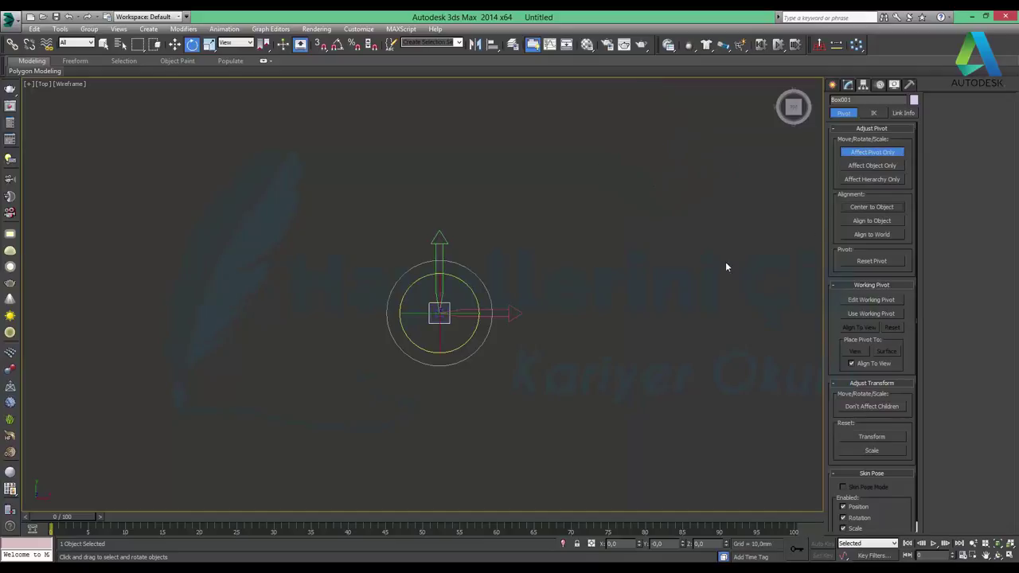
pyautogui.scroll(3, 446, 365)
pyautogui.scroll(4, 452, 318)
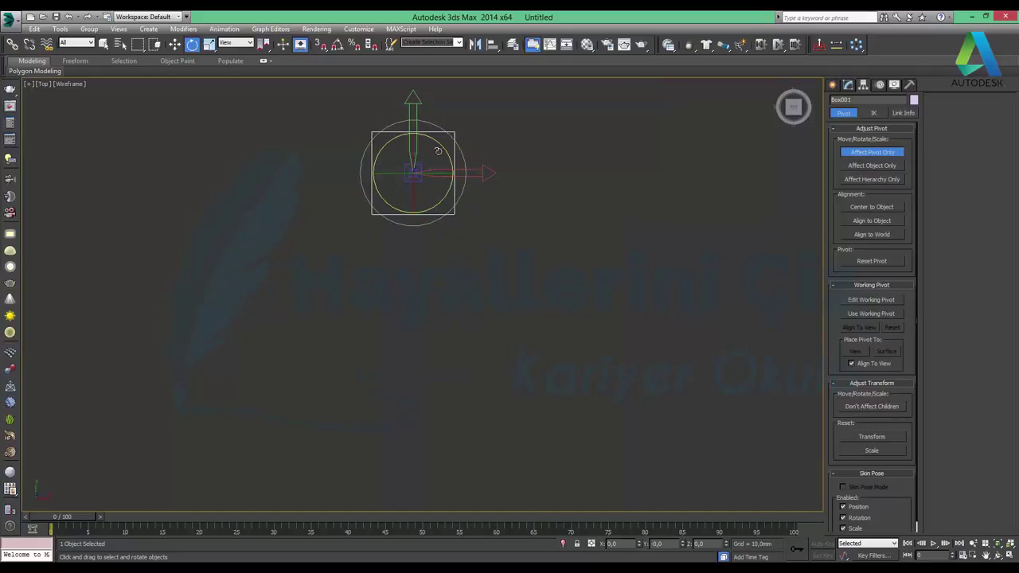
pyautogui.moveTo(435, 137)
pyautogui.mouseDown(button='middle')
pyautogui.moveTo(461, 220)
pyautogui.moveTo(518, 285)
pyautogui.mouseUp(button='middle')
pyautogui.scroll(3, 427, 266)
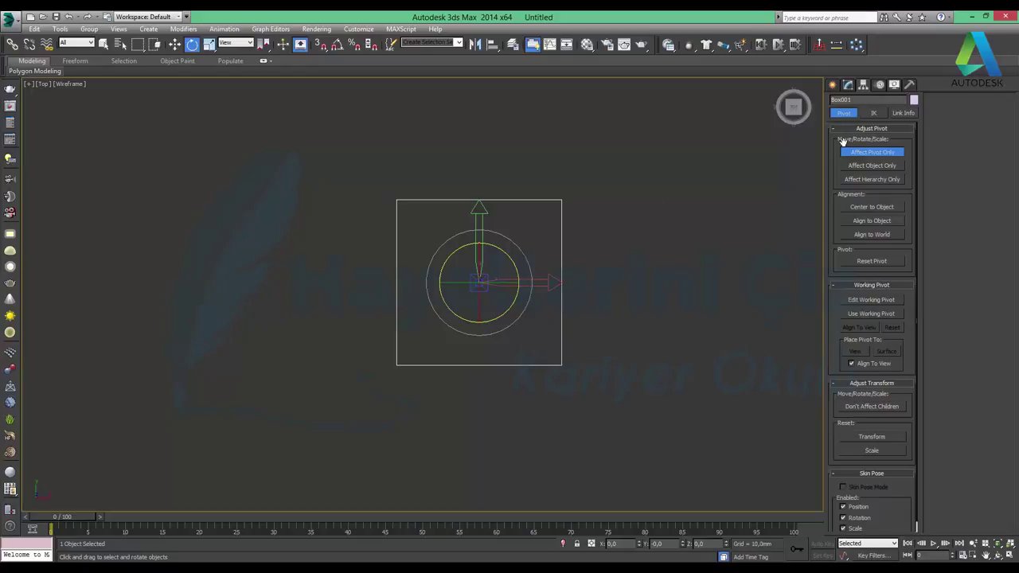
# - With Affect Pivot Only off, rotate the box about its centred pivot, undo, and re-enable it
pyautogui.click(879, 156)
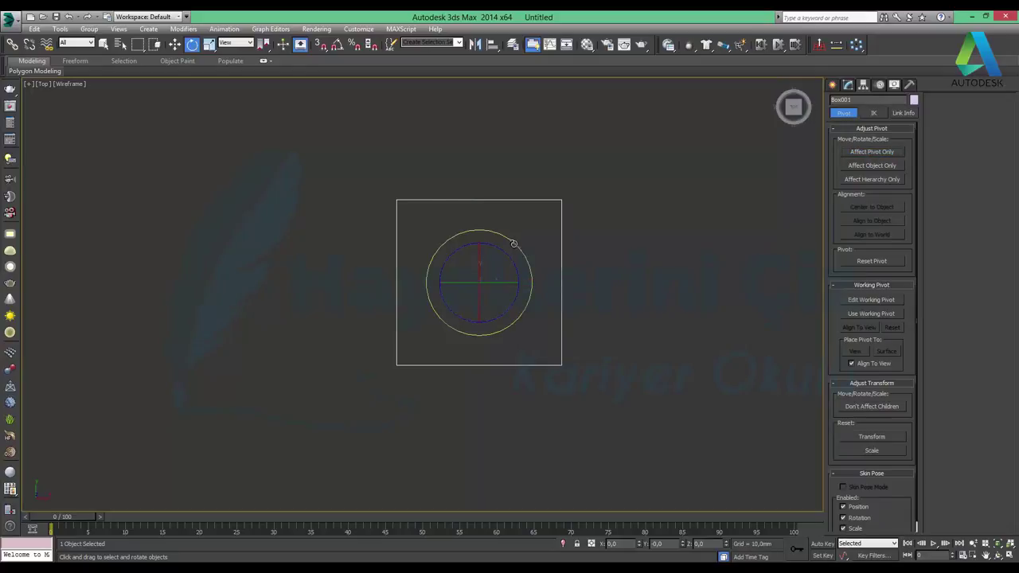
pyautogui.moveTo(513, 243); pyautogui.dragTo(553, 244)
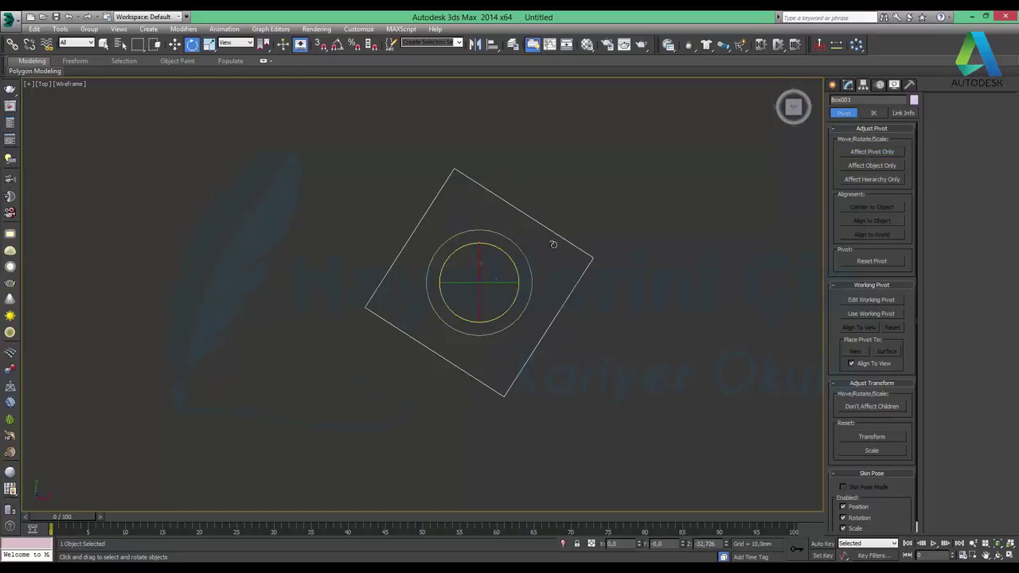
pyautogui.hotkey('ctrl', 'z')
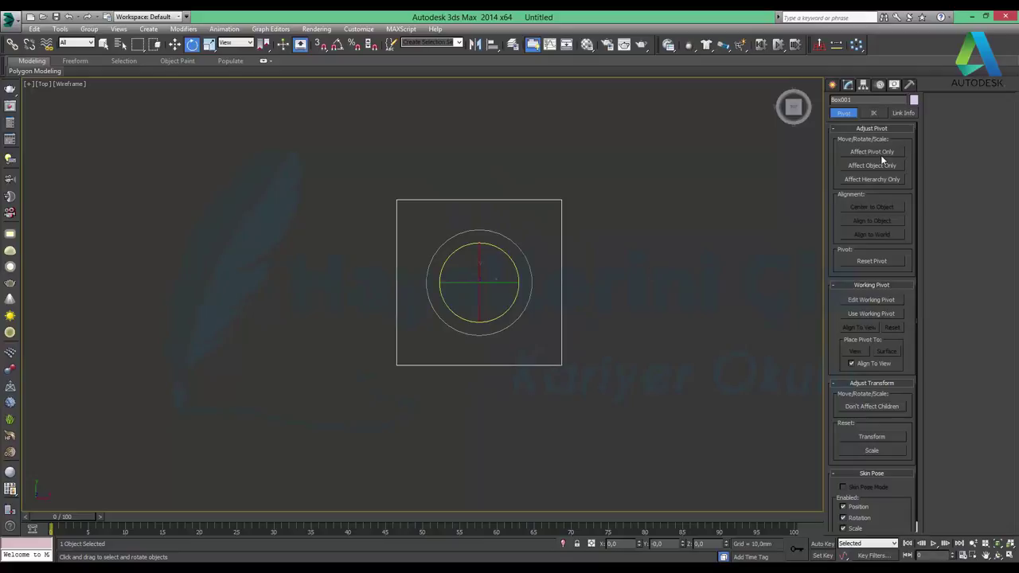
pyautogui.click(881, 156)
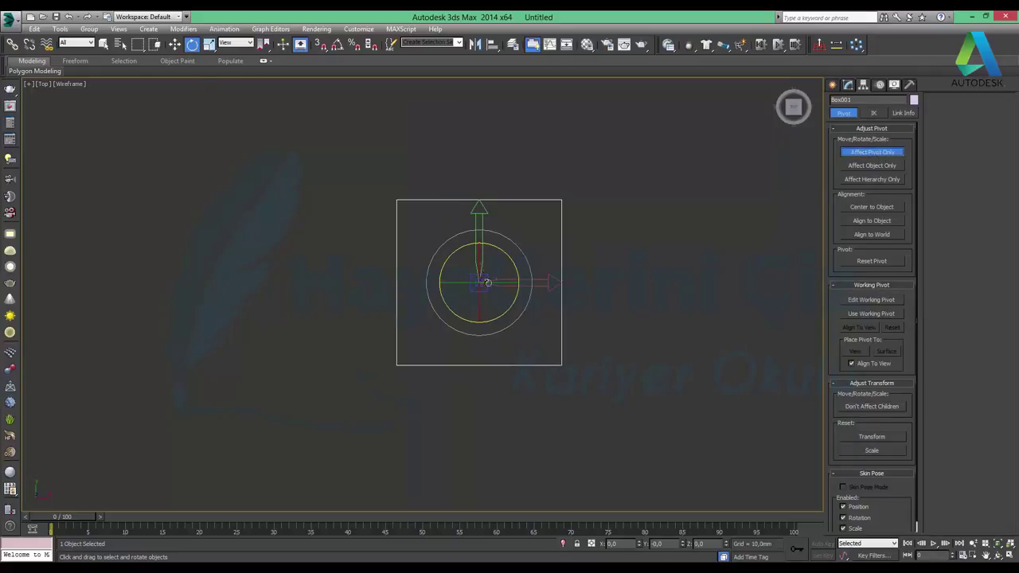
# - Drag the pivot to the lower-right corner, slide it along X, drop it below centre, then turn off Affect Pivot Only
pyautogui.click(175, 44)
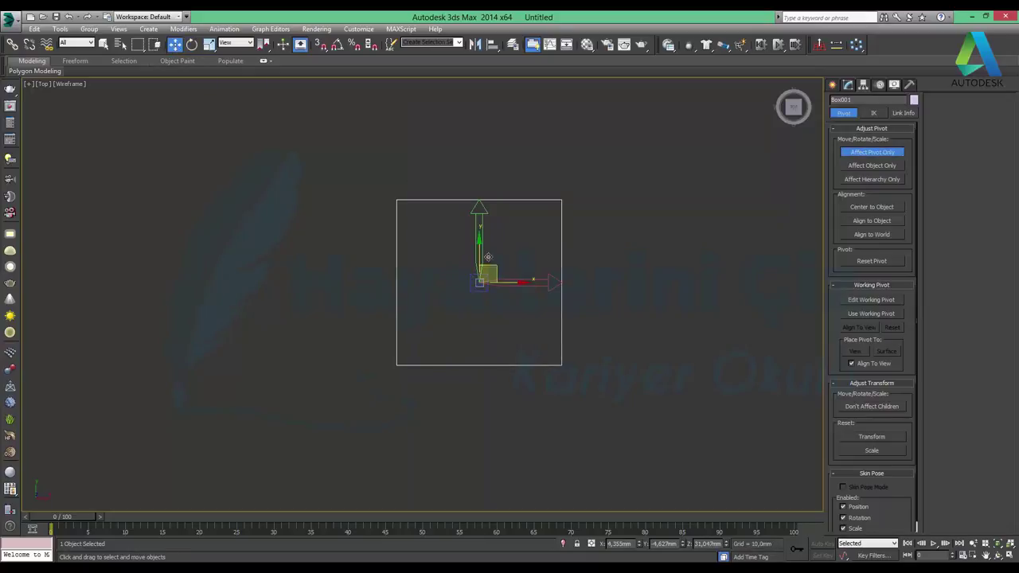
pyautogui.moveTo(495, 267)
pyautogui.mouseDown()
pyautogui.moveTo(565, 360)
pyautogui.moveTo(575, 347)
pyautogui.mouseUp()
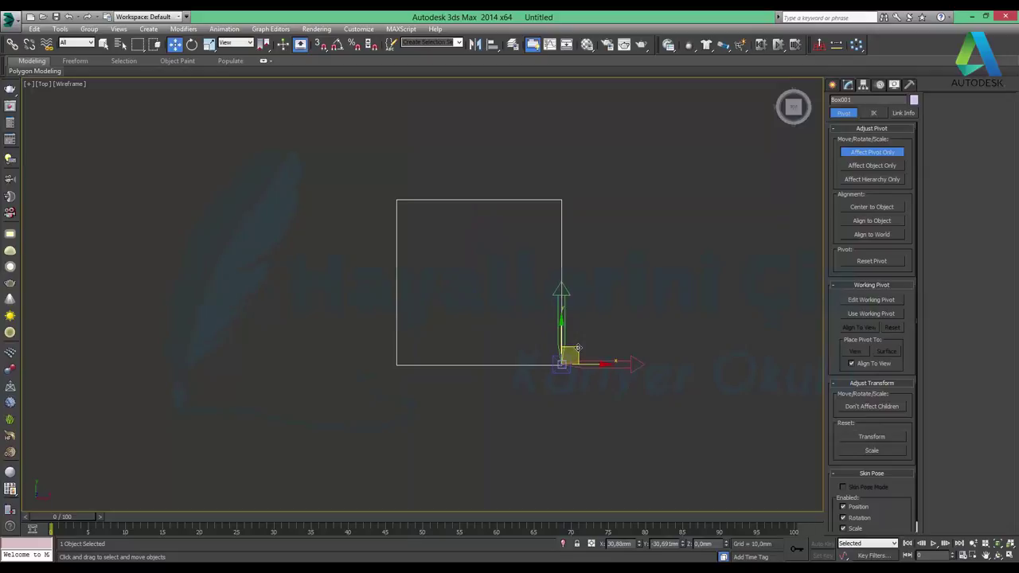
pyautogui.moveTo(575, 348)
pyautogui.mouseDown()
pyautogui.moveTo(489, 348)
pyautogui.moveTo(493, 183)
pyautogui.mouseUp()
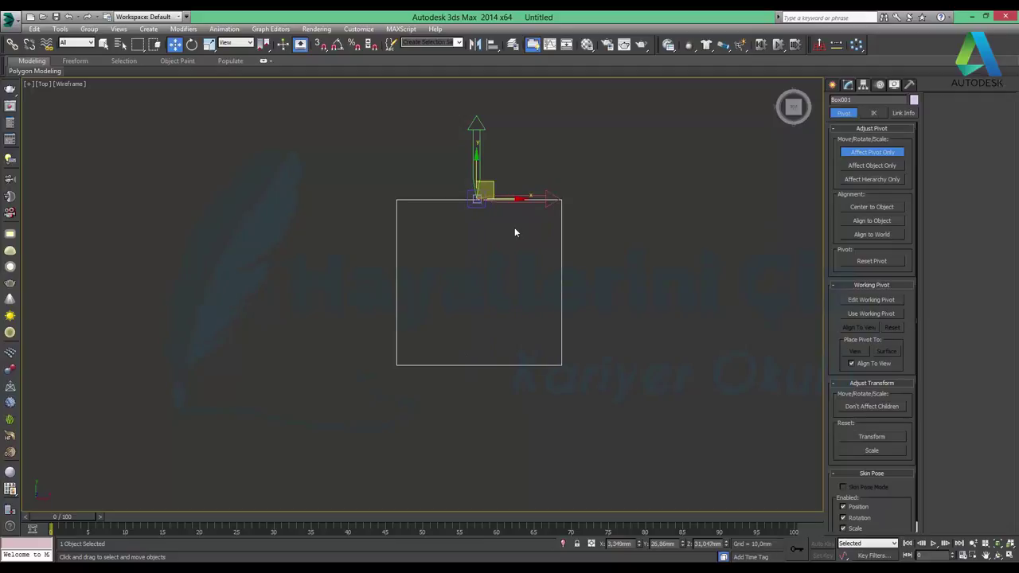
pyautogui.moveTo(493, 182); pyautogui.dragTo(494, 279)
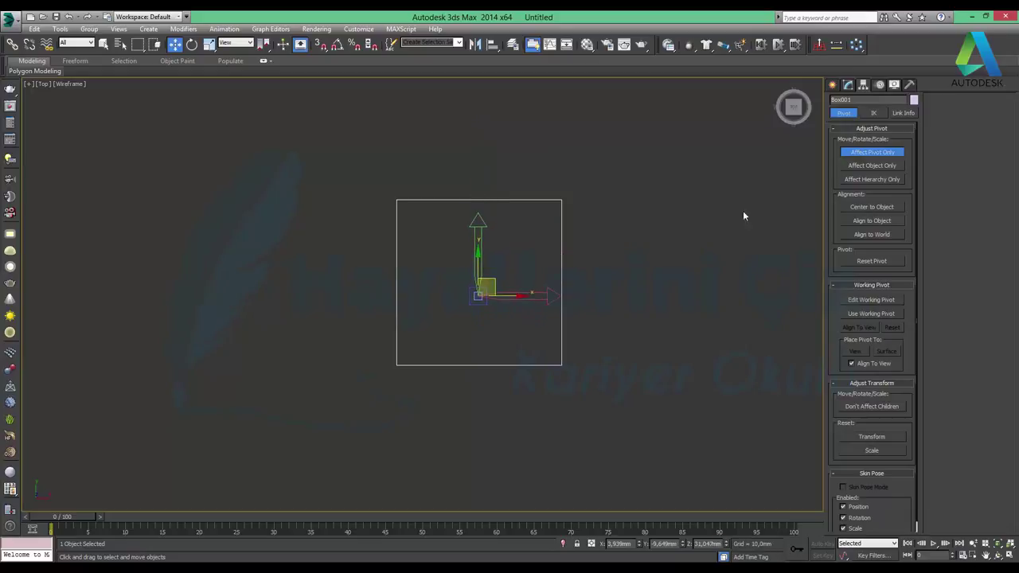
pyautogui.click(884, 153)
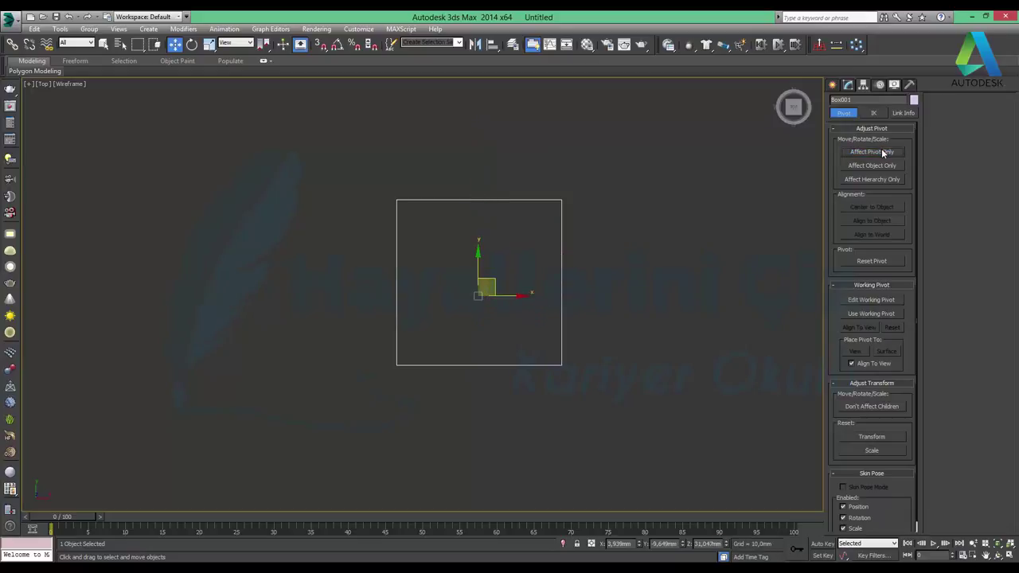
# - Deselect the cube, pan the maximized view, and restore the four-viewport layout with Alt+W
pyautogui.click(591, 365)
pyautogui.scroll(-2, 549, 299)
pyautogui.scroll(-2, 550, 299)
pyautogui.moveTo(593, 294); pyautogui.dragTo(504, 304, button='middle')
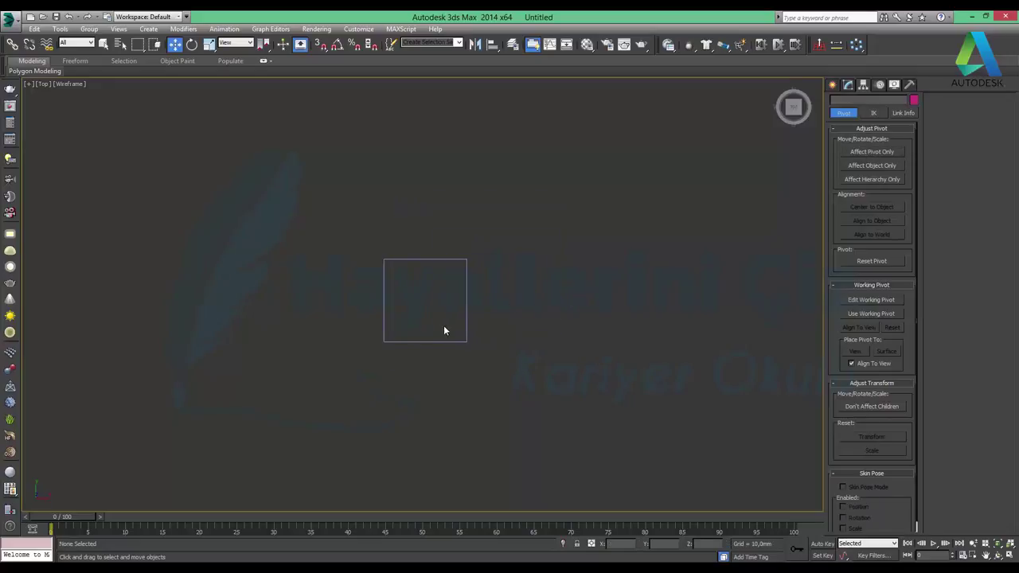
pyautogui.scroll(3, 445, 326)
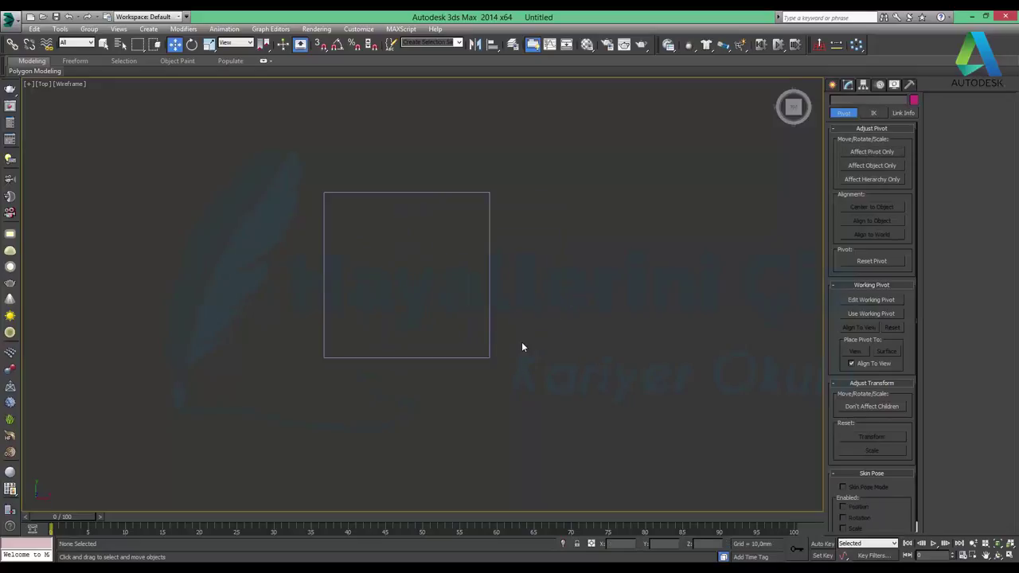
pyautogui.scroll(-3, 522, 347)
pyautogui.hotkey('alt', 'w')
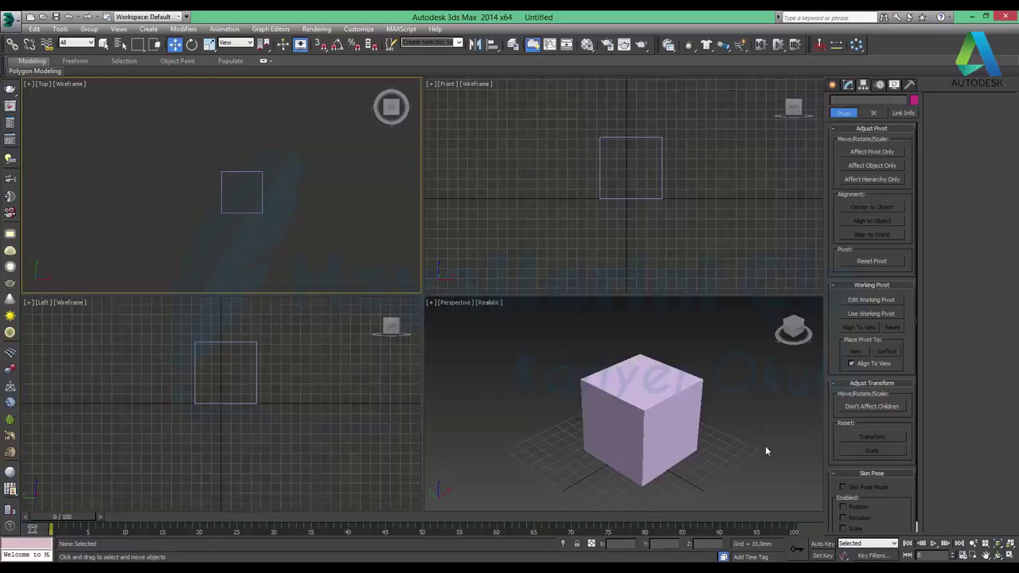